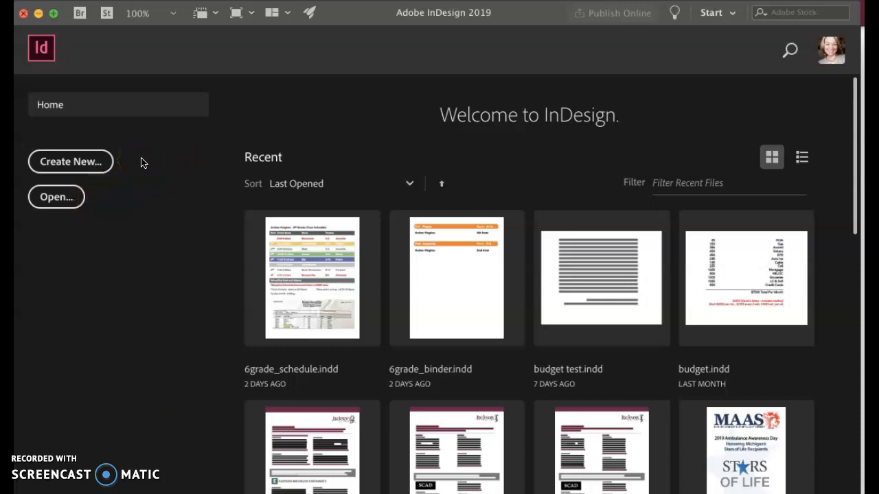
Step: Start a new document and name it with the author's surname followed by _Ex1c
left_click(78, 166)
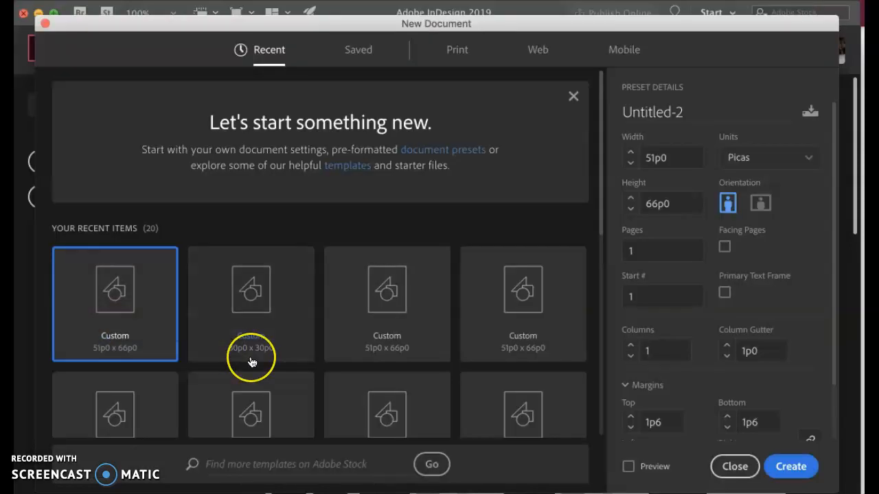
scroll(251, 309, "down", 5)
scroll(251, 363, "down", 4)
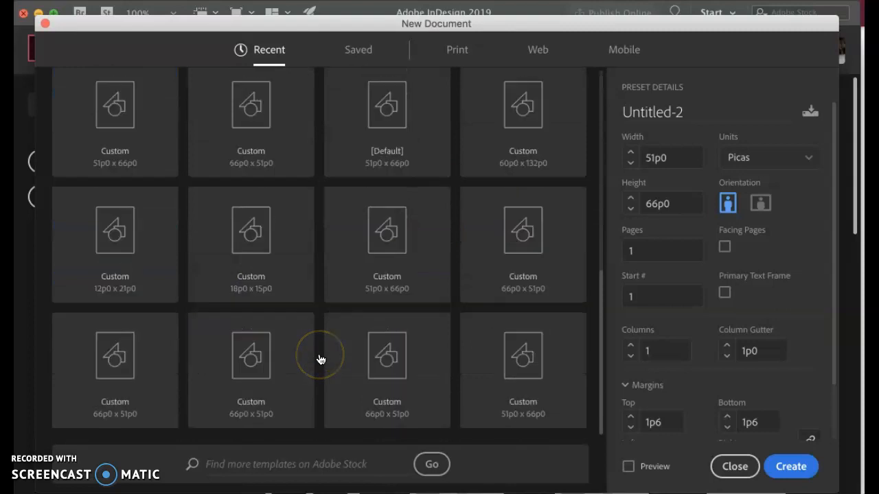
scroll(320, 359, "up", 10)
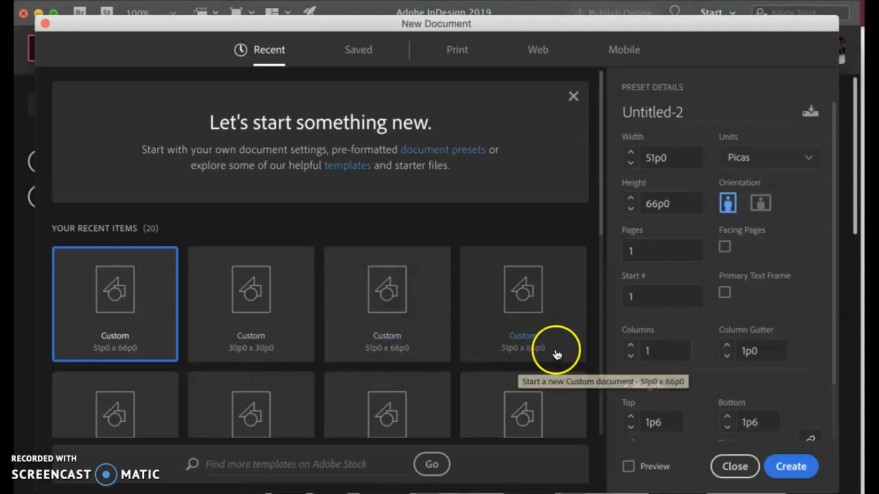
scroll(264, 396, "down", 2)
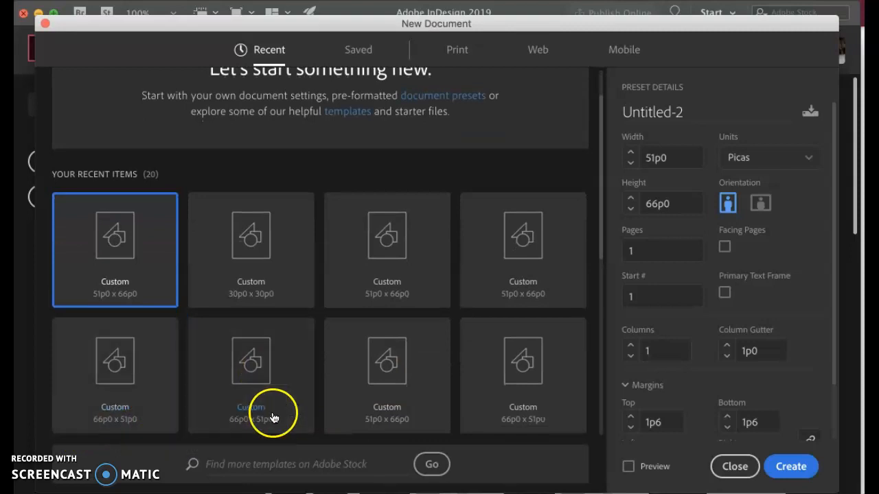
scroll(261, 344, "up", 2)
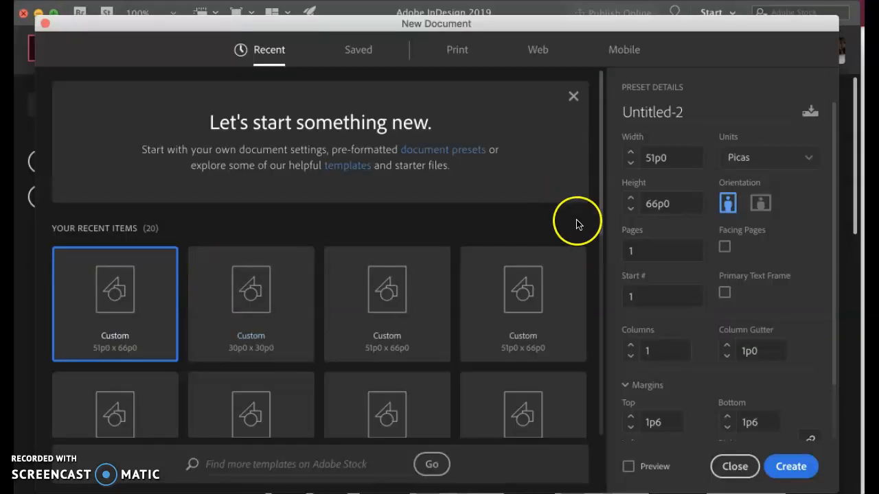
left_click(671, 112)
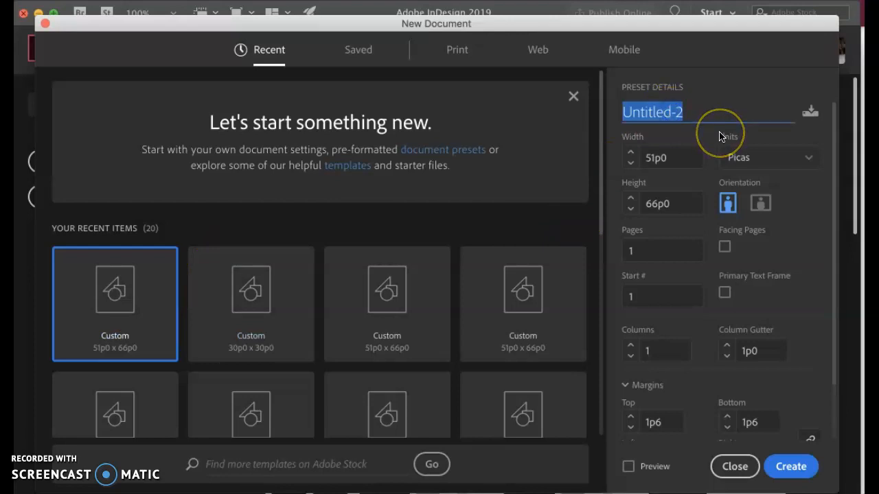
type("Hughes_Ex1c")
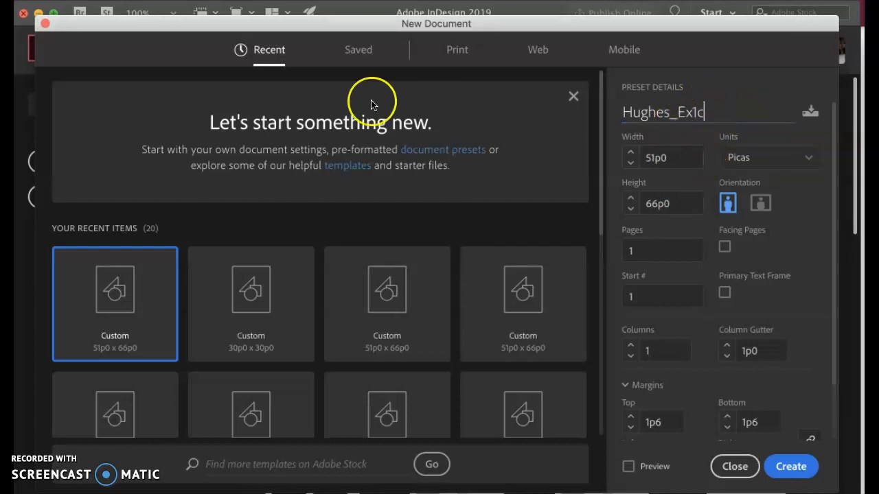
Step: Choose the blank Letter print preset and set the document units to inches
left_click(461, 51)
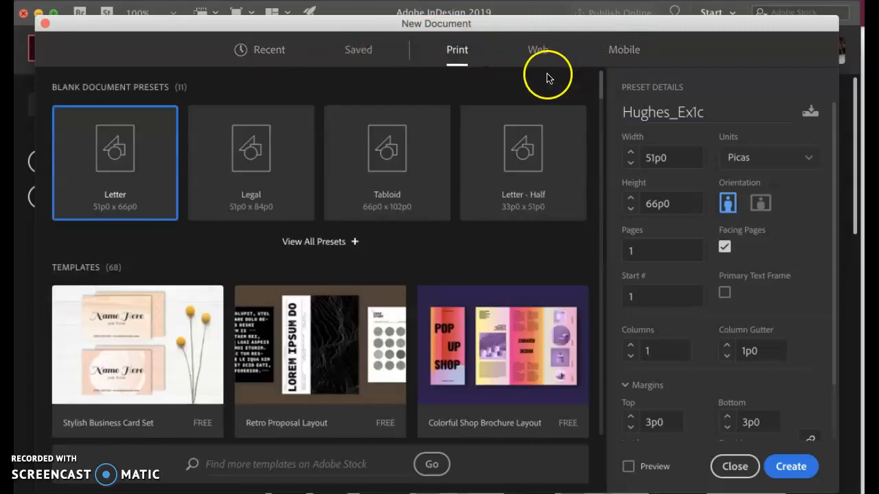
left_click(135, 157)
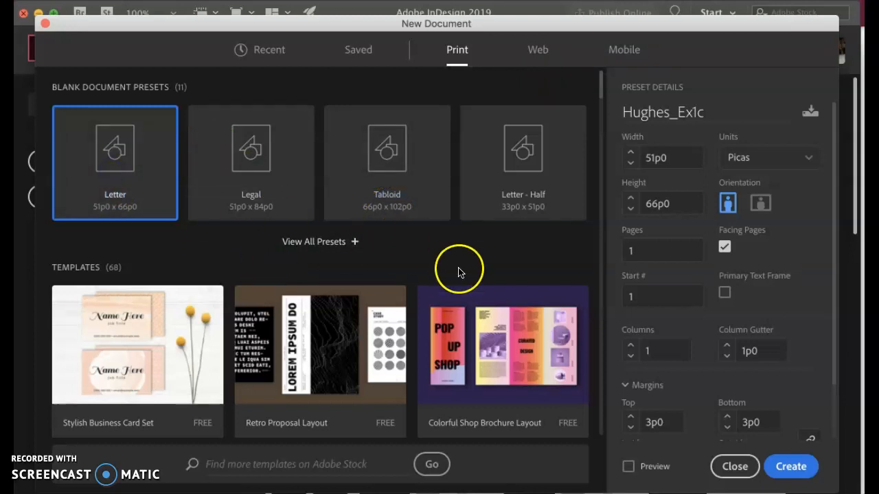
left_click(774, 169)
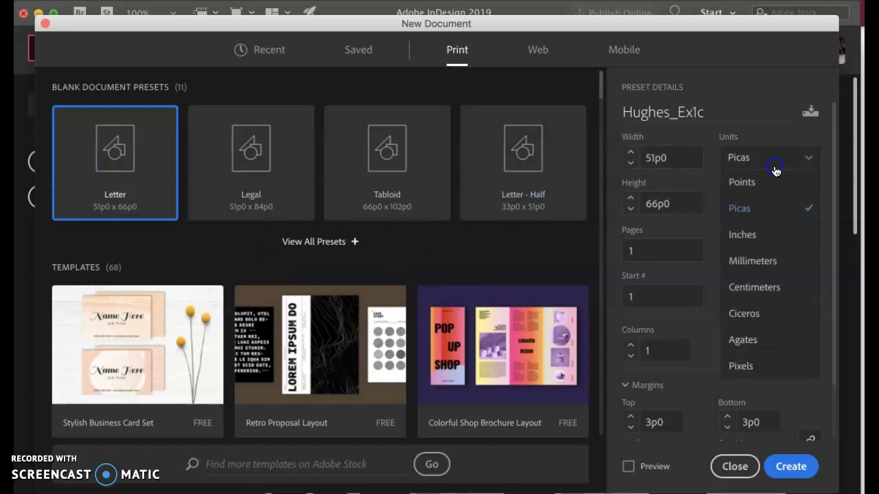
left_click(775, 237)
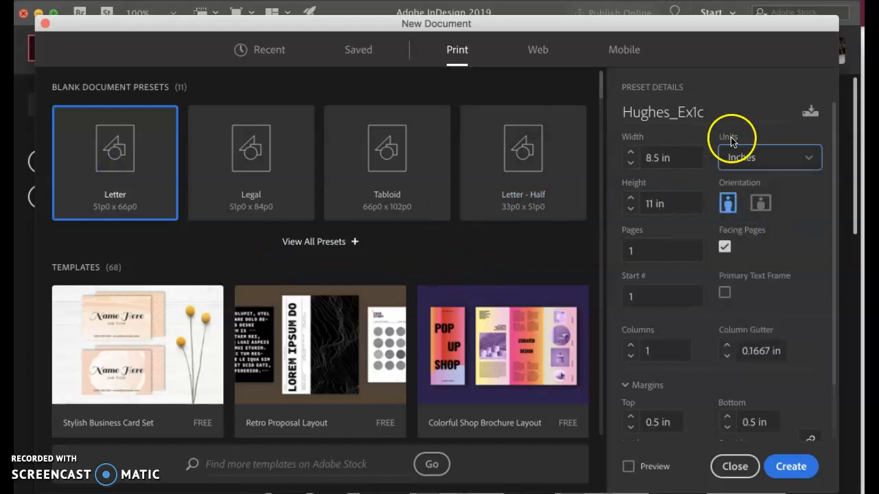
left_click_drag(728, 112, 614, 114)
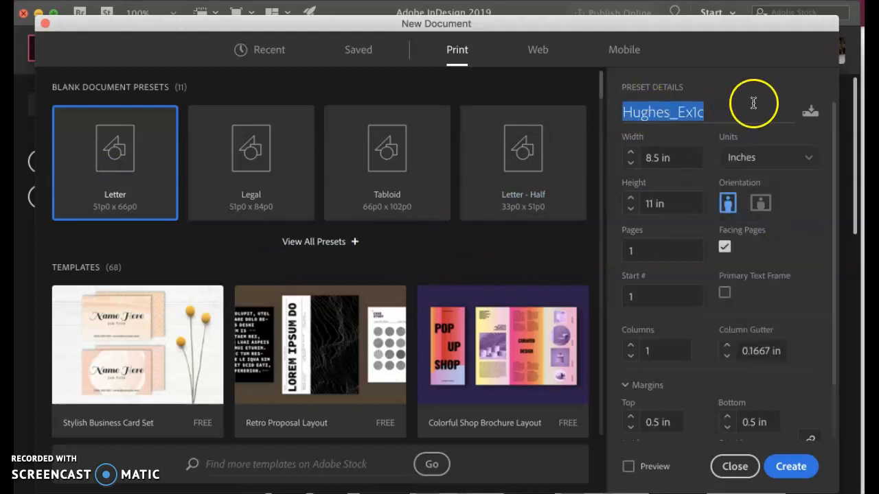
left_click(716, 112)
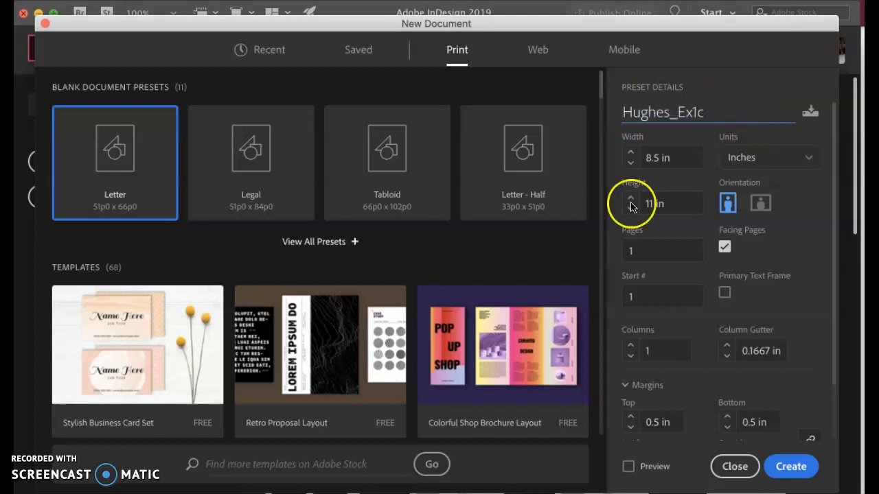
Step: Look through the free print templates offered below the blank document presets
scroll(322, 353, "down", 10)
scroll(319, 360, "down", 5)
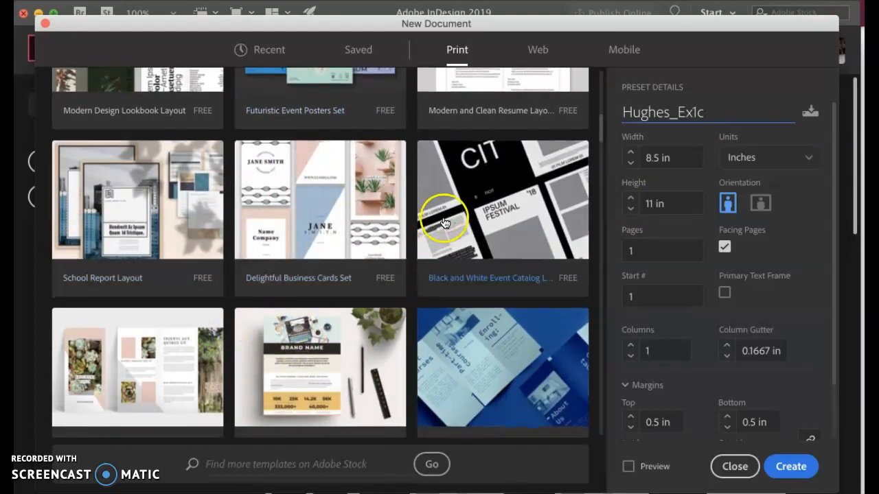
scroll(330, 312, "up", 10)
scroll(330, 312, "up", 3)
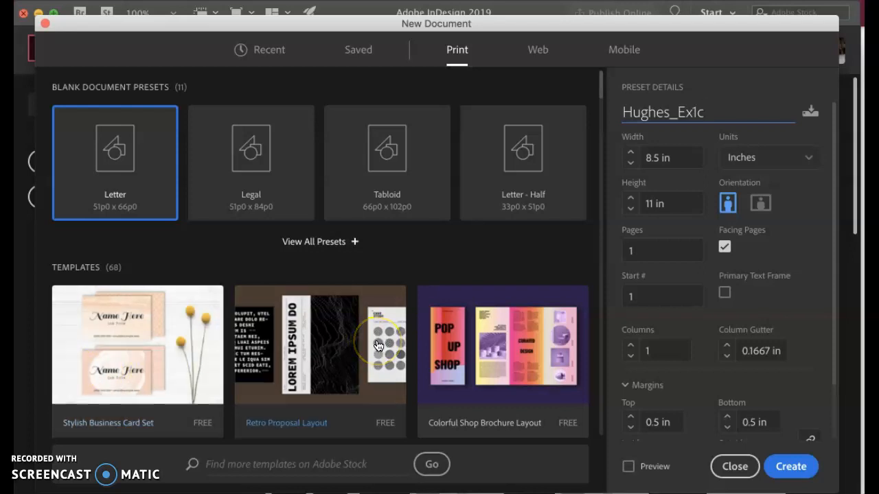
scroll(377, 345, "down", 5)
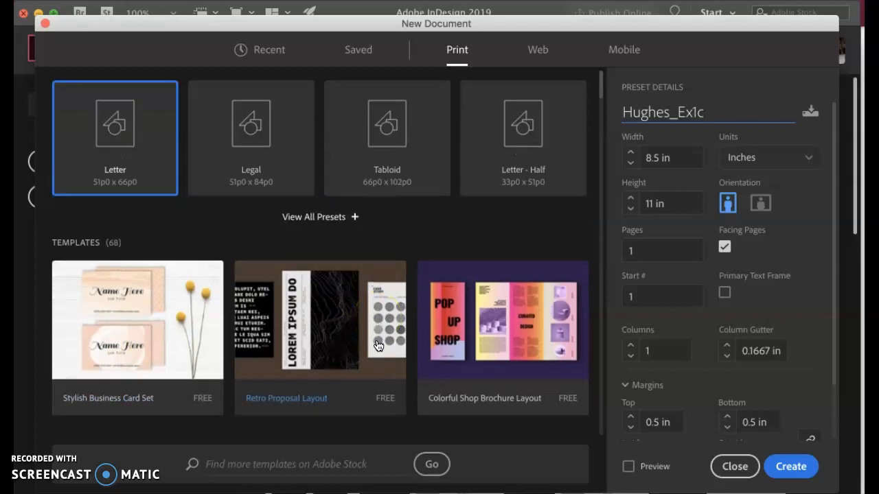
scroll(377, 345, "up", 5)
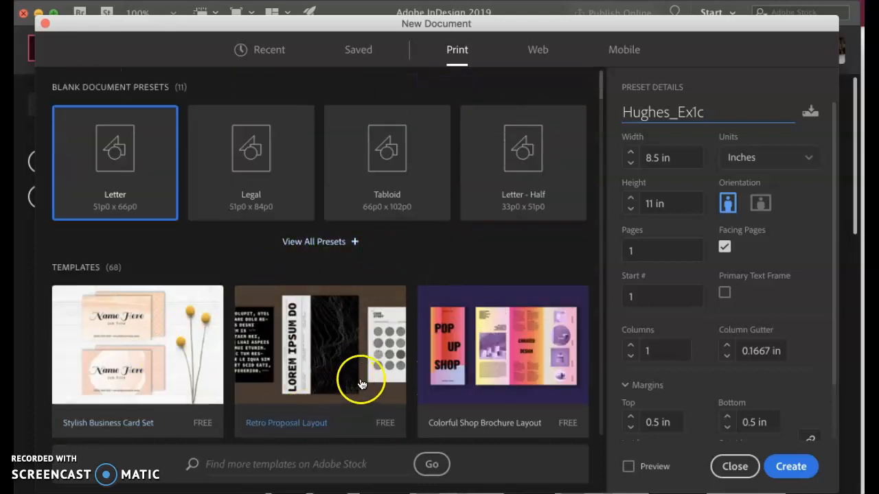
scroll(141, 361, "down", 8)
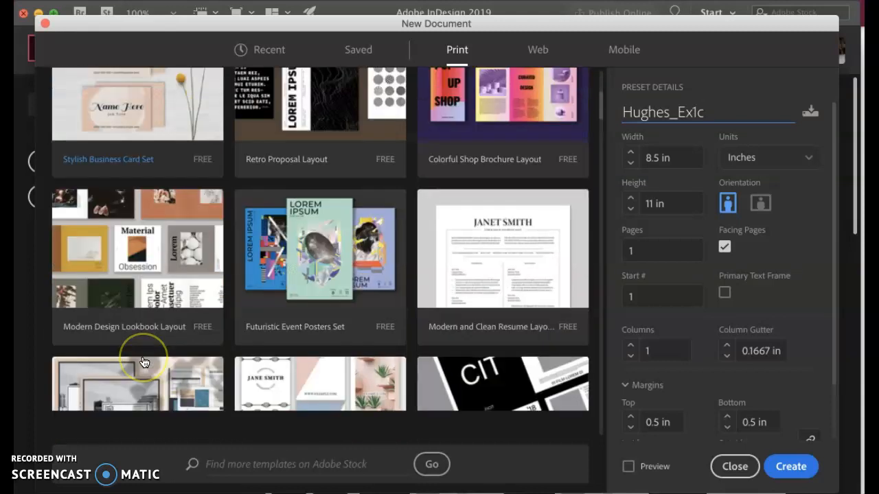
scroll(143, 362, "up", 8)
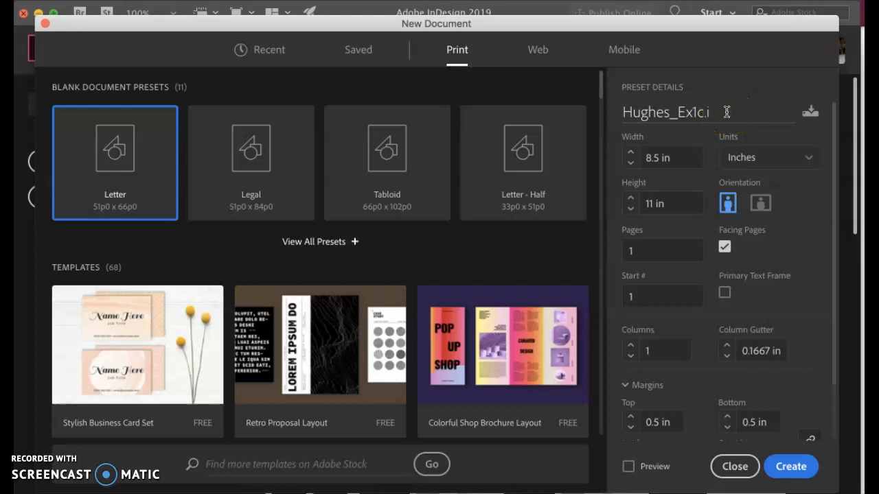
Step: Remove the stray ".i" from the end of the document name
left_click_drag(735, 112, 708, 113)
double_click(707, 113)
key("BackSpace")
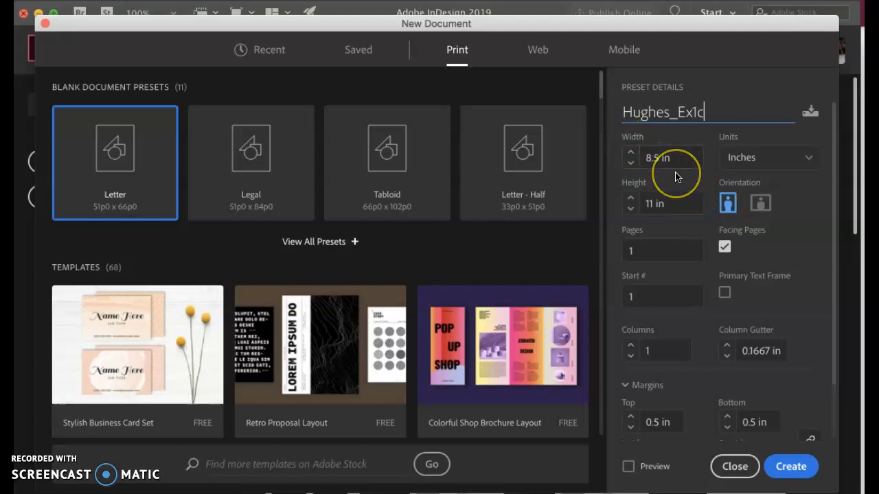
Step: Use portrait orientation with 10 pages and turn off facing pages
left_click(676, 209)
left_click(726, 204)
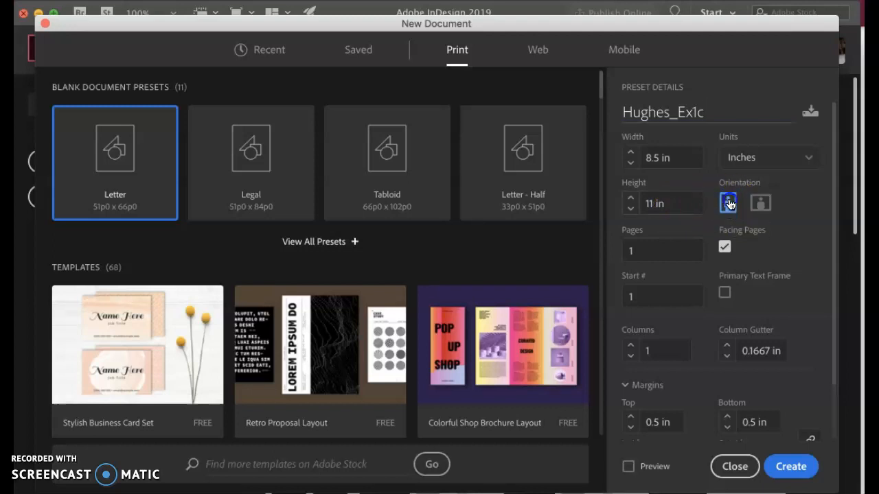
left_click(727, 204)
left_click(661, 253)
left_click(725, 249)
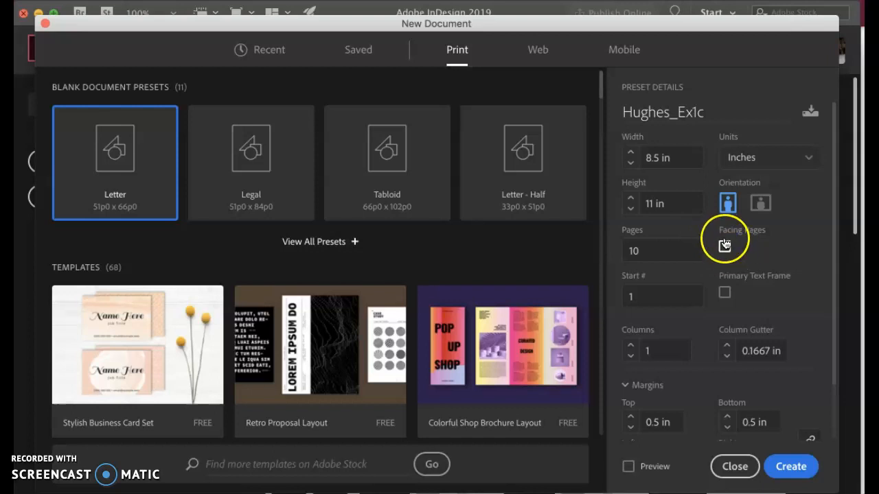
left_click(725, 248)
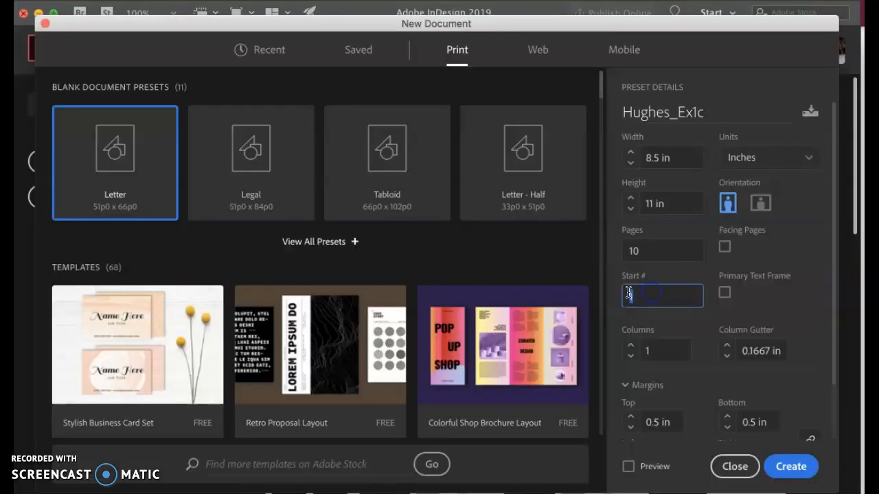
Step: Set the start page number to 1 and the layout to 3 columns with a 0.1667 in gutter
key("BackSpace")
left_click(630, 346)
left_click(631, 345)
left_click(727, 346)
left_click(727, 345)
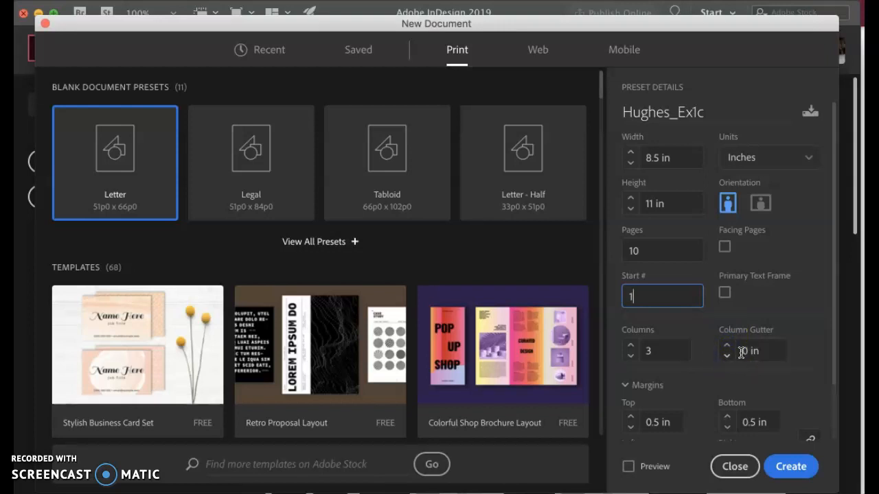
left_click(761, 350)
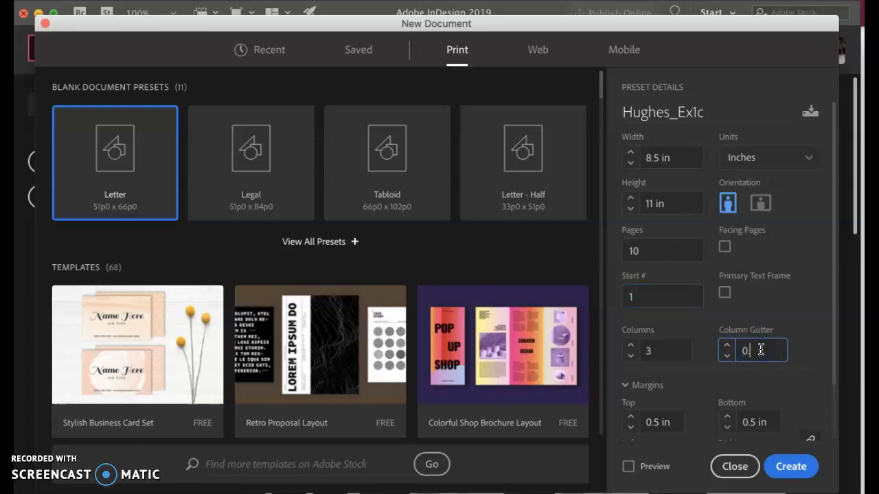
type("0.1667")
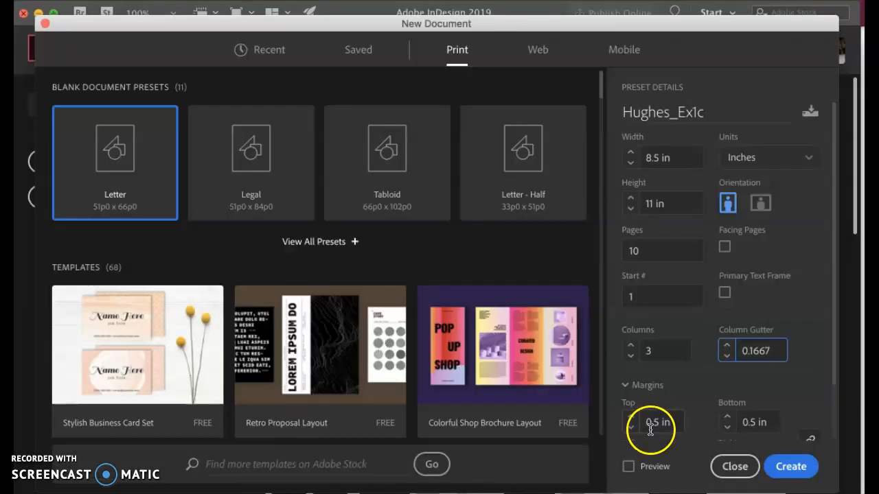
Step: Set all four page margins to 0.25 in
left_click(630, 427)
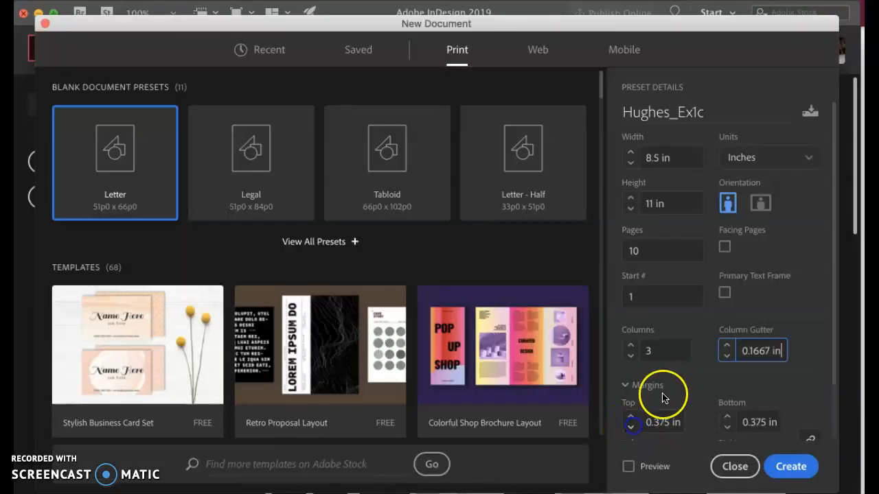
scroll(666, 395, "down", 2)
left_click(631, 366)
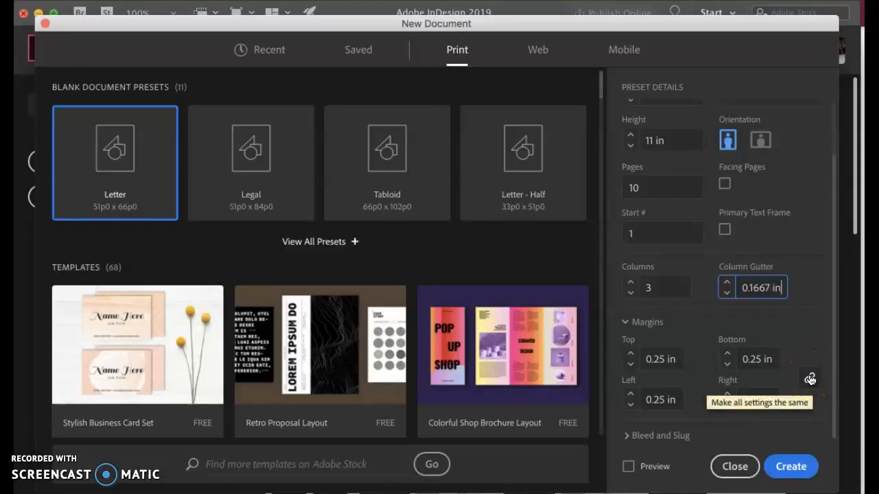
Step: Expand the bleed and slug settings for review and create the document
left_click(625, 435)
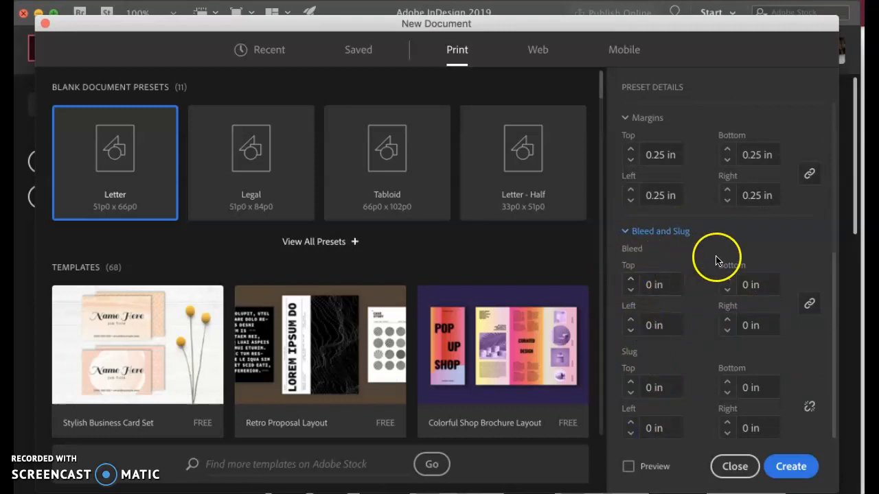
left_click(651, 287)
left_click(664, 405)
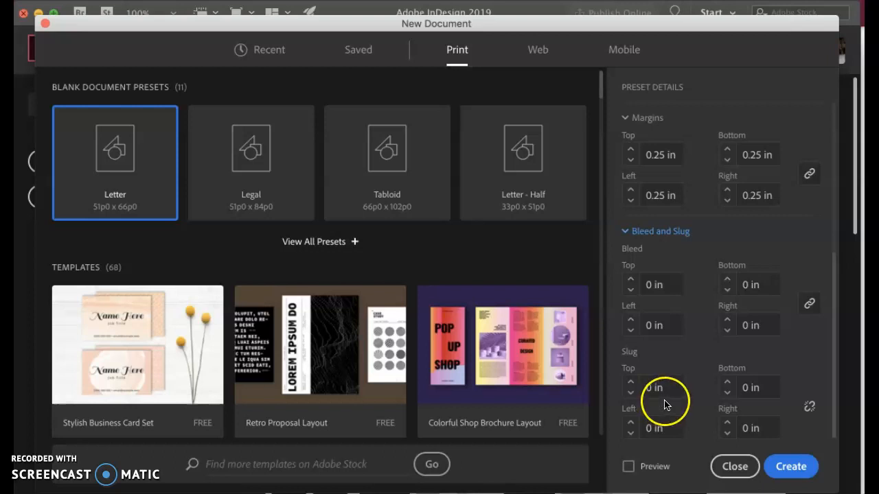
left_click(656, 356)
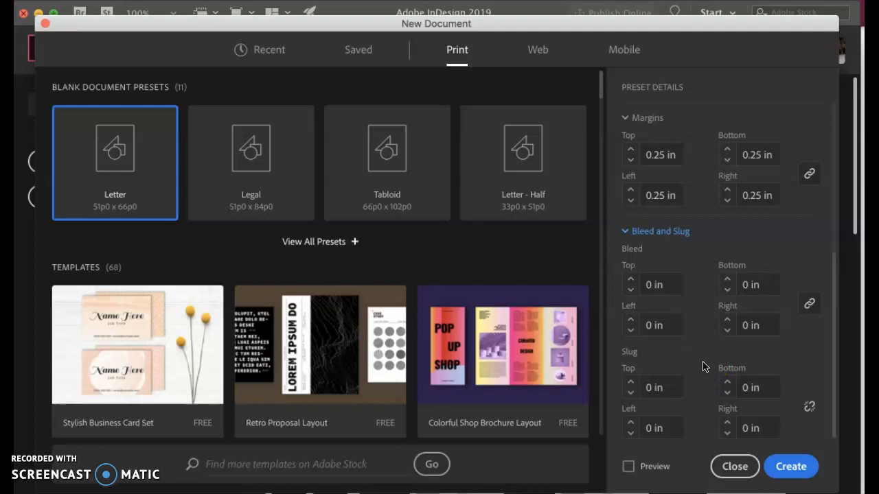
left_click(774, 466)
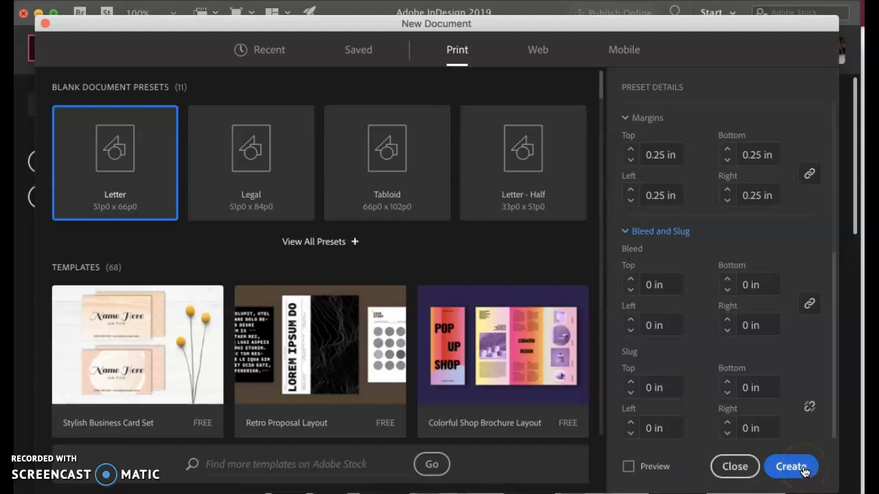
left_click(795, 470)
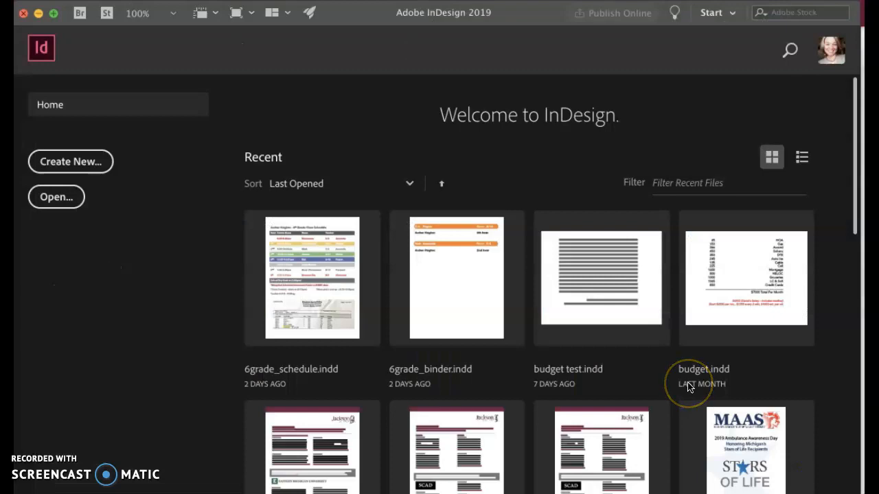
left_click(491, 347)
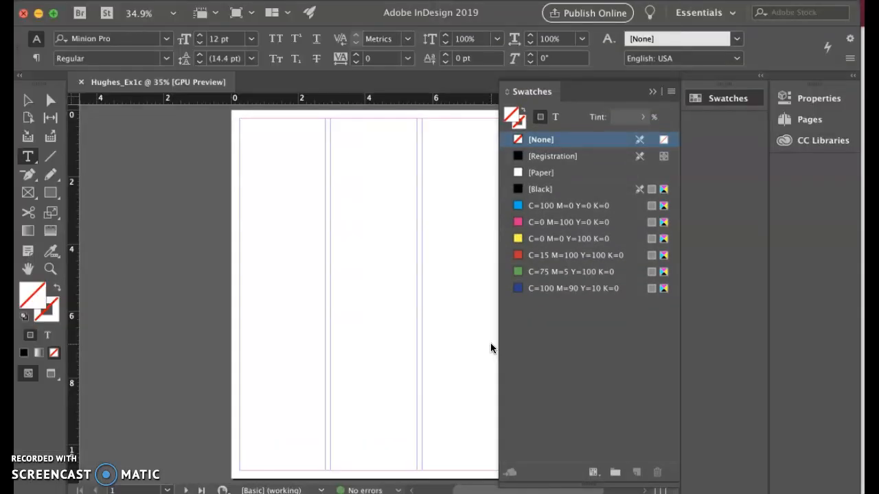
left_click(443, 333)
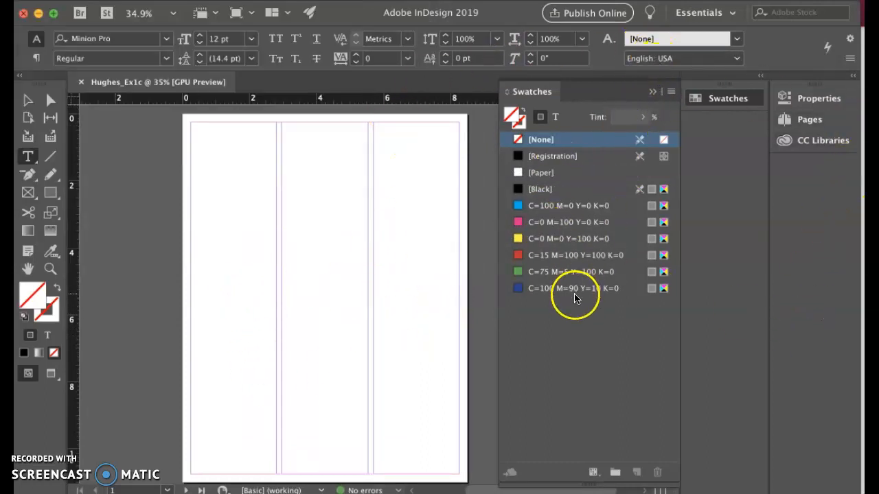
Step: Collapse the Swatches panel and reset the Essentials workspace to its default arrangement
left_click(652, 92)
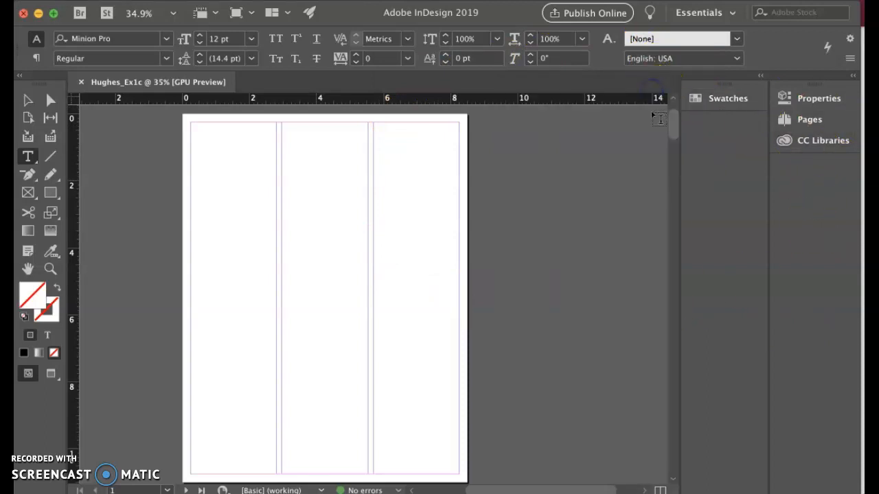
left_click(730, 13)
left_click(728, 159)
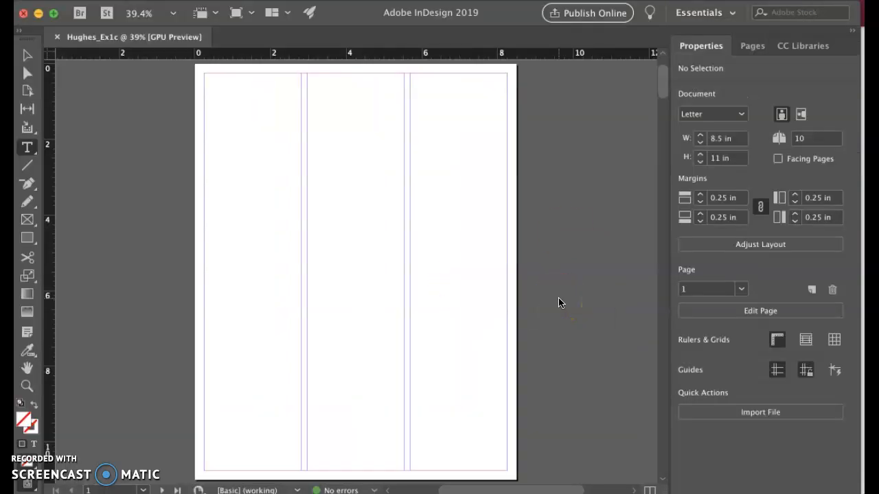
Step: Look through the document's pages to check the three-column layout and margins
scroll(449, 239, "left", 3)
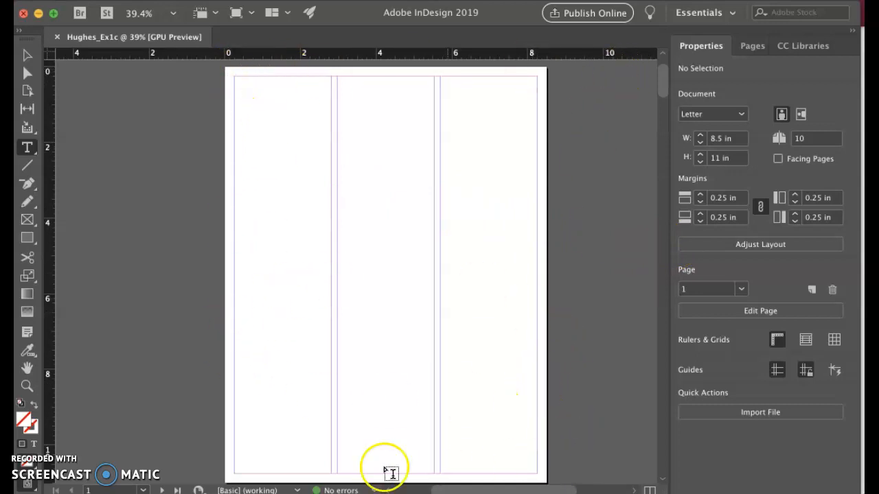
scroll(350, 295, "down", 5)
scroll(362, 304, "down", 20)
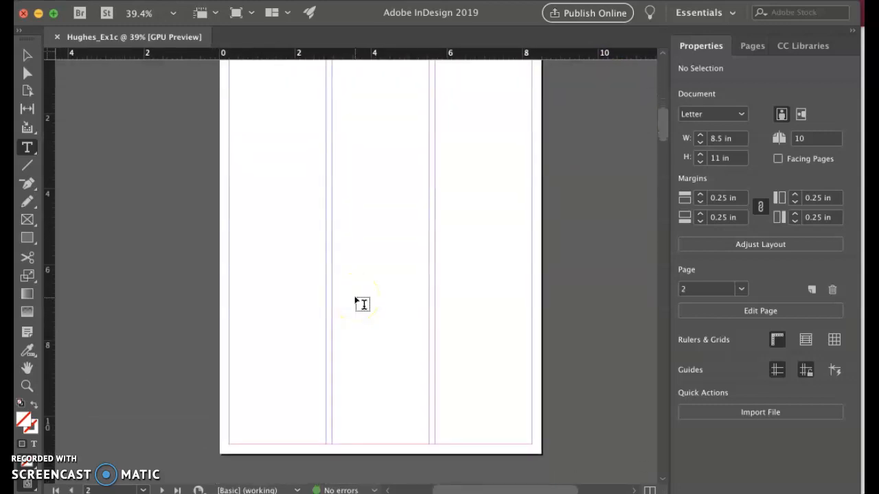
scroll(362, 303, "up", 20)
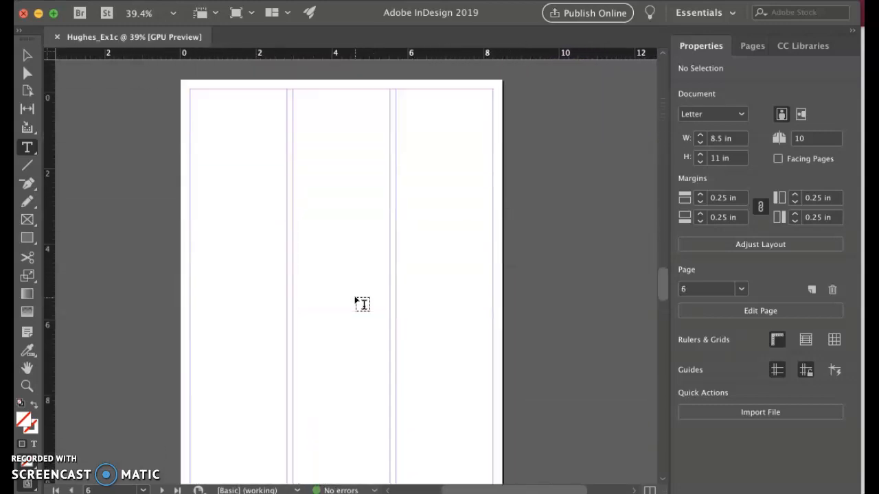
scroll(362, 304, "down", 2)
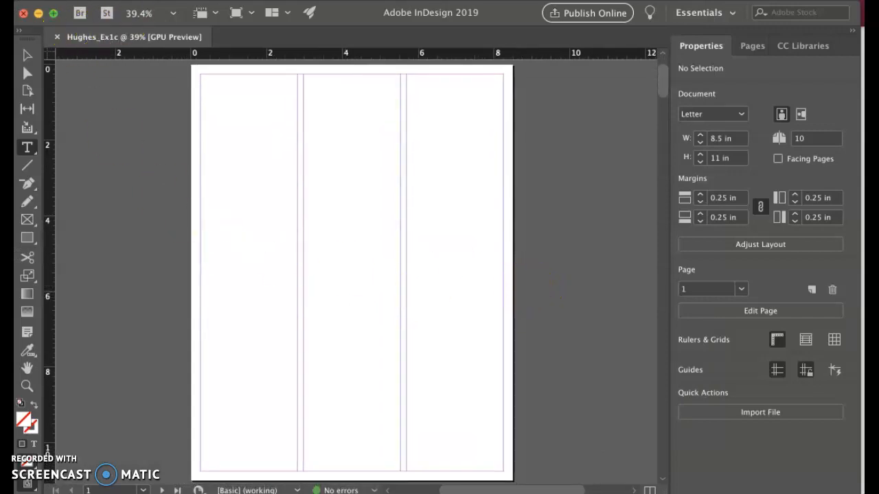
Step: Start saving the new document with Save As
left_click(112, 0)
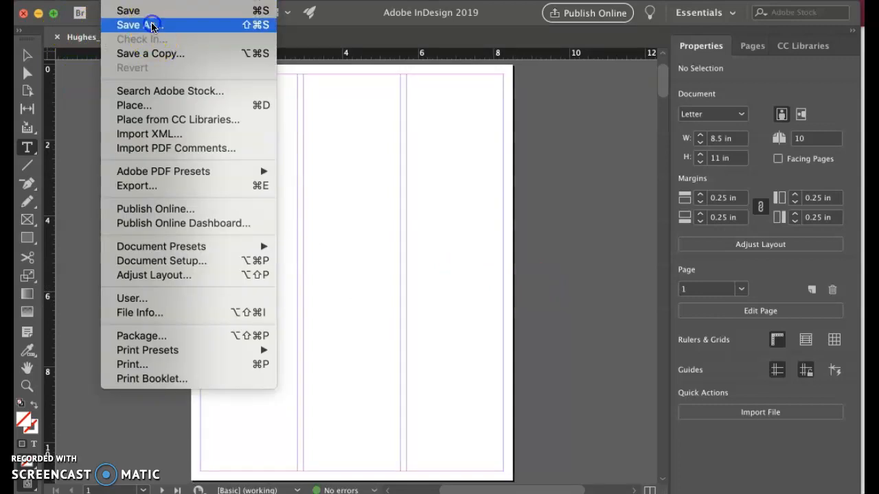
left_click(151, 26)
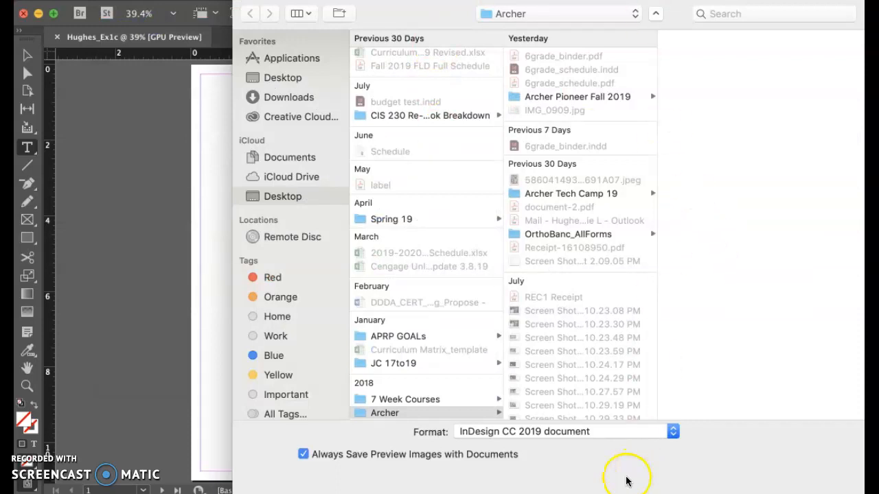
Step: Try the InDesign CS4 or later (IDML) format for the saved file
left_click(585, 432)
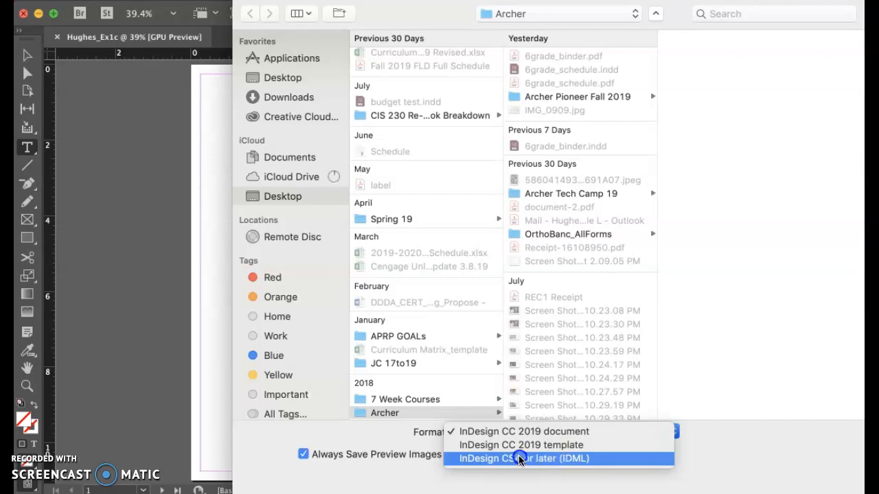
left_click(577, 464)
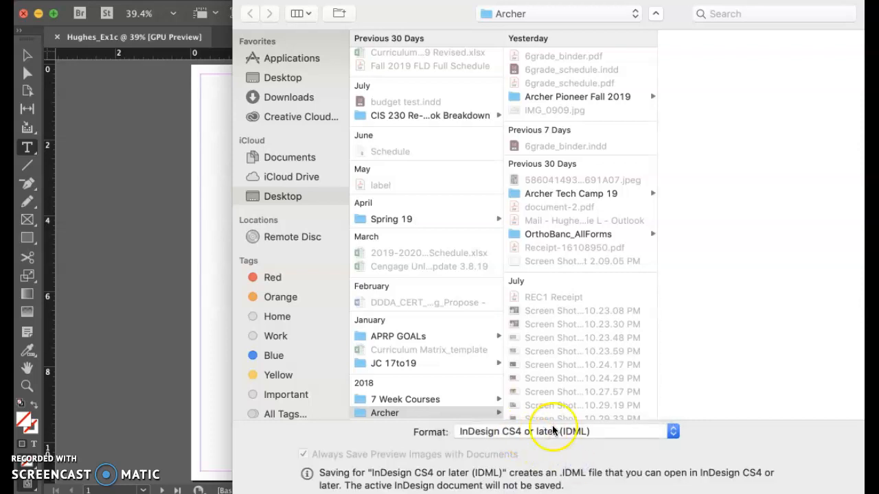
left_click_drag(491, 1, 366, 0)
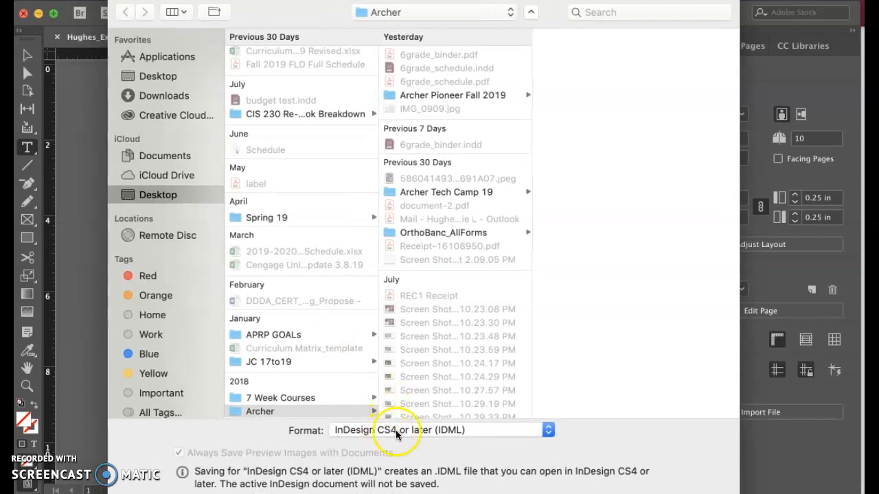
left_click(470, 430)
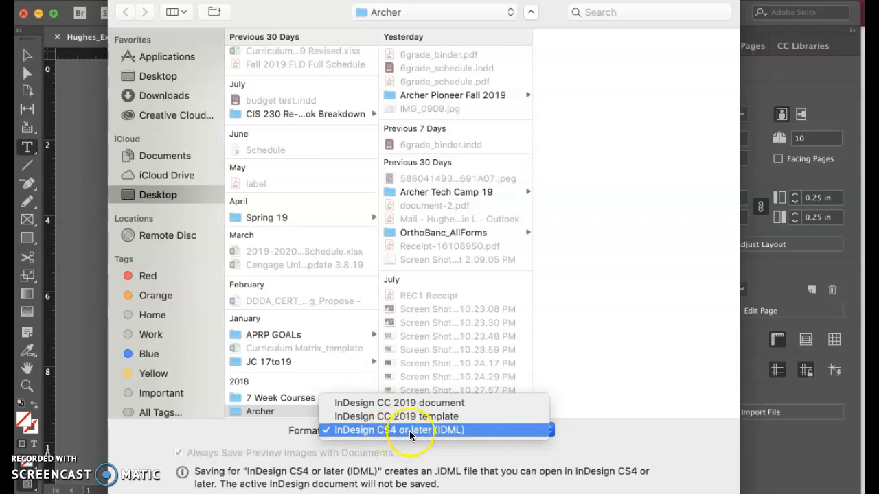
left_click(442, 431)
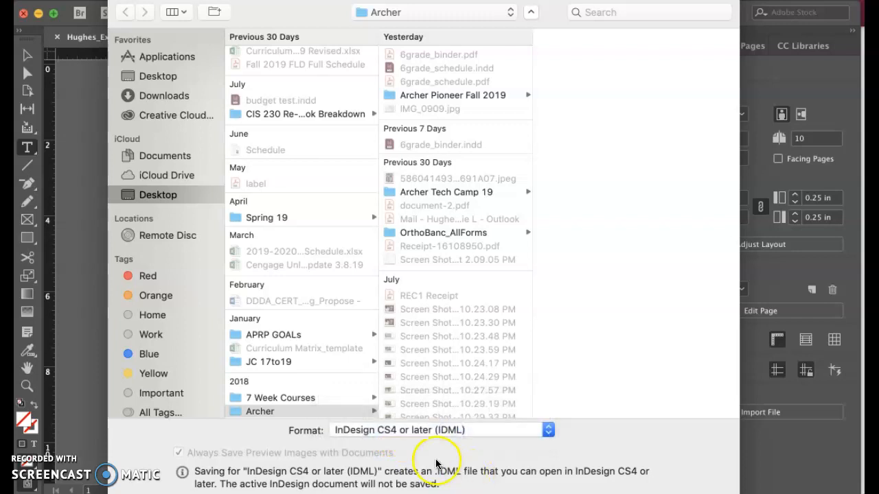
Step: Set the file format to InDesign CC 2019 document and save the file in the Archer folder
left_click(484, 430)
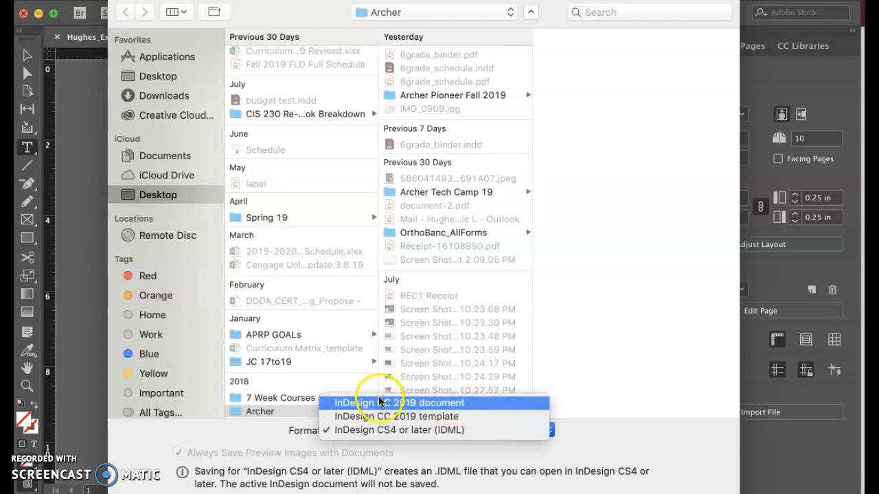
left_click(416, 404)
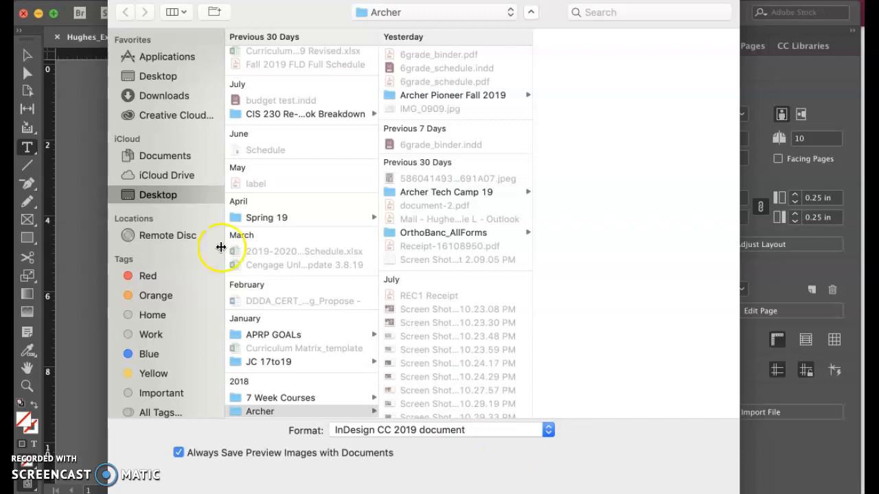
left_click(700, 493)
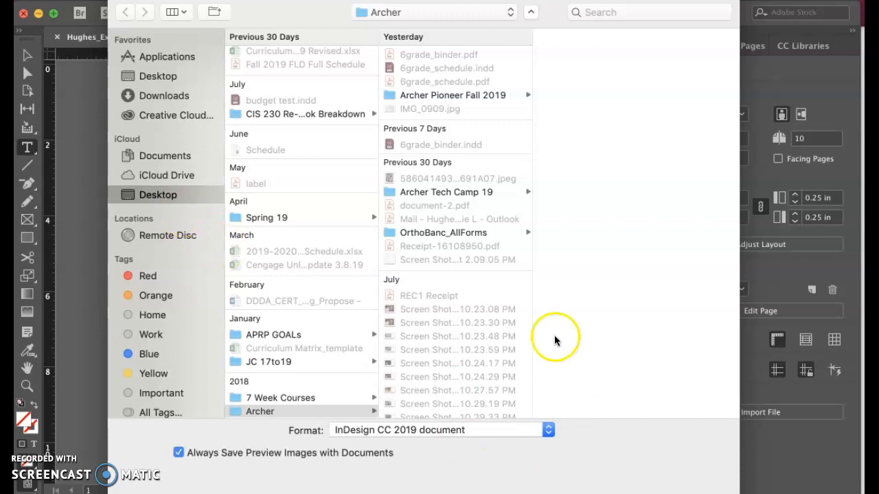